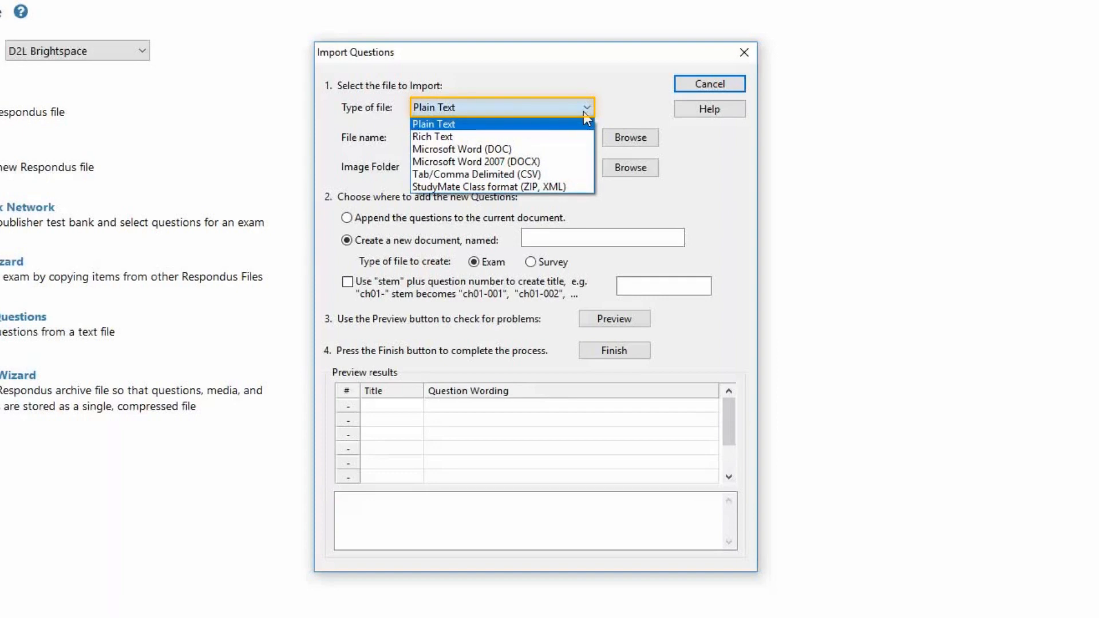
Set the import file type to Microsoft Word 2007 (DOCX) and open the file Correct Respondus Test Format.
left_click(571, 156)
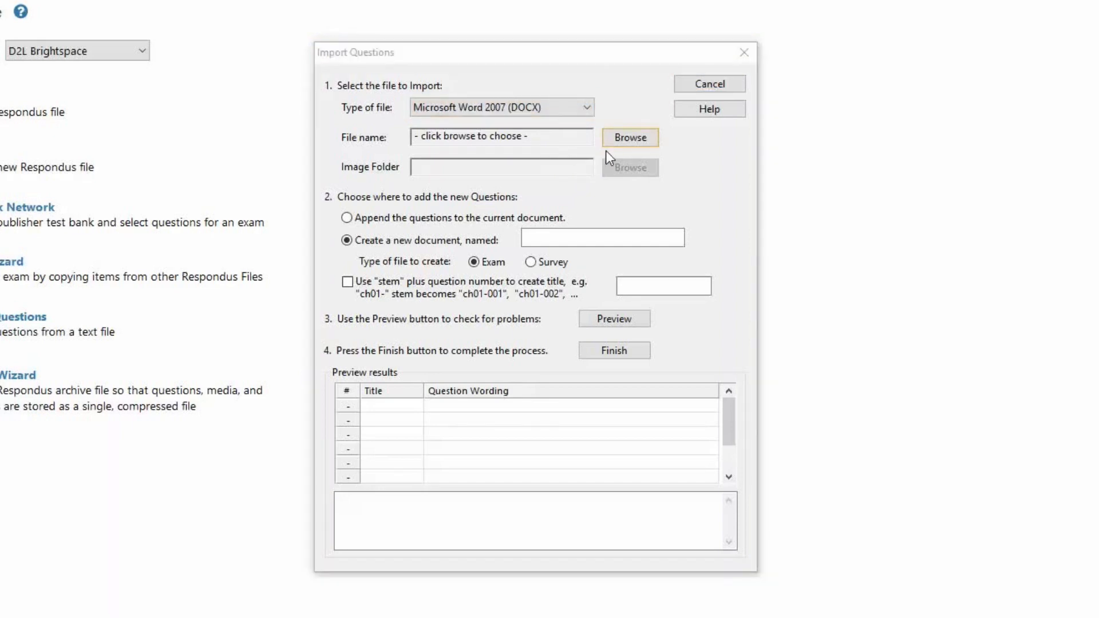
left_click(629, 143)
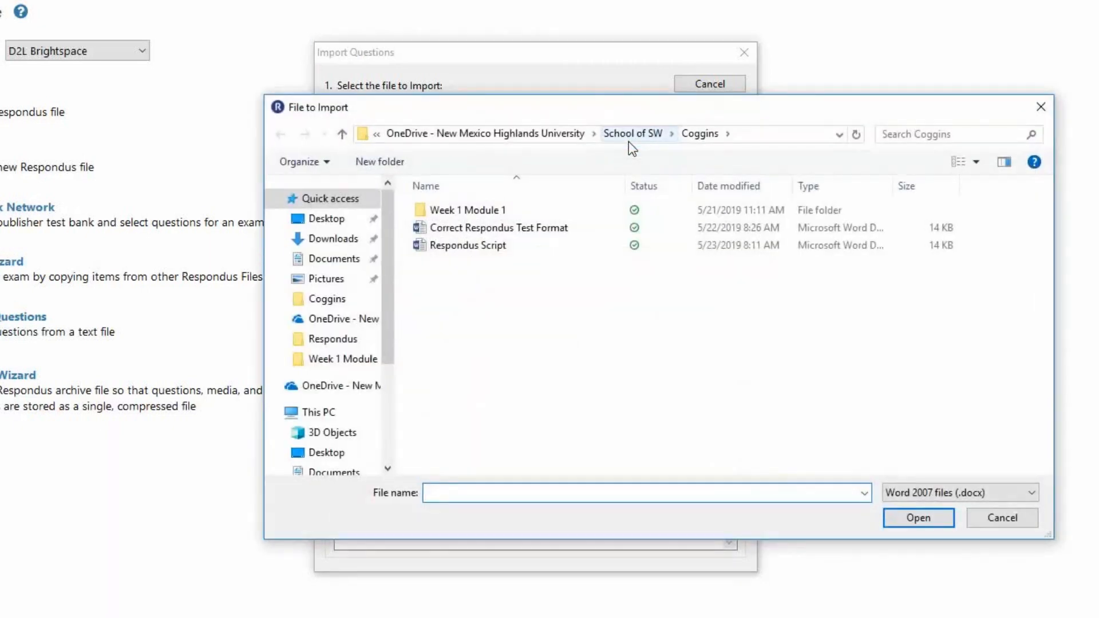
left_click(572, 228)
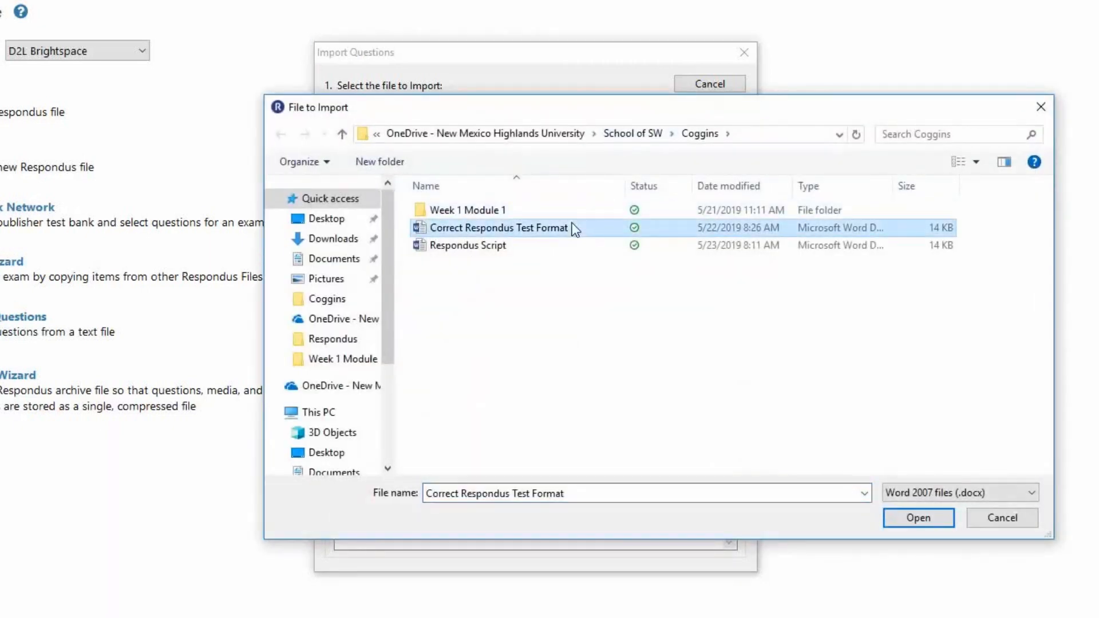
left_click(909, 520)
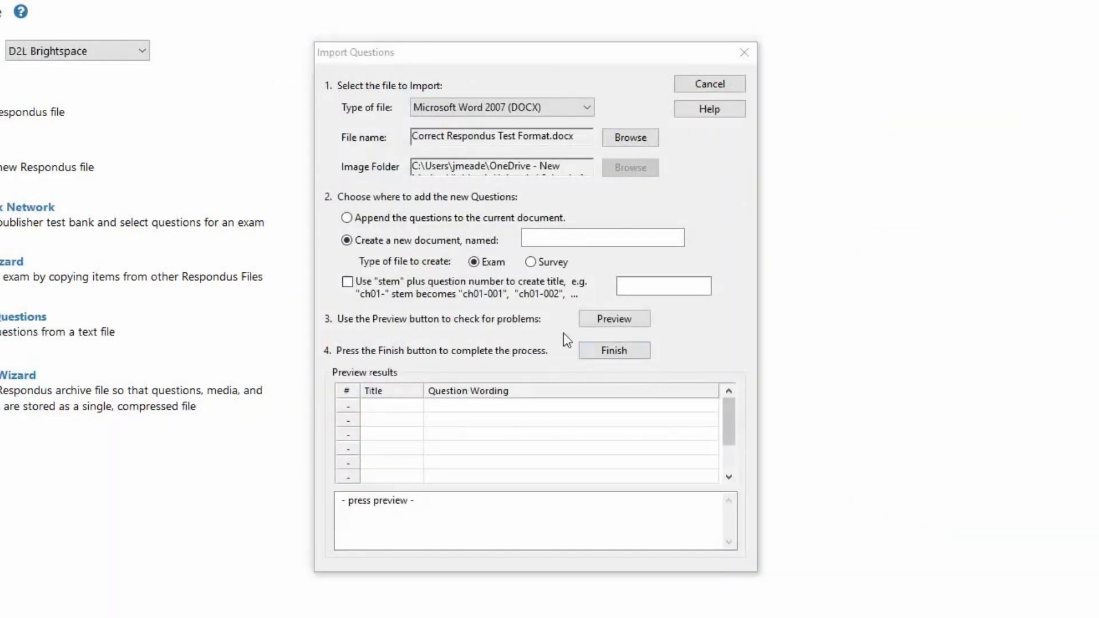
Create a new exam document named Spring 19 110 Final for the imported questions.
left_click(347, 241)
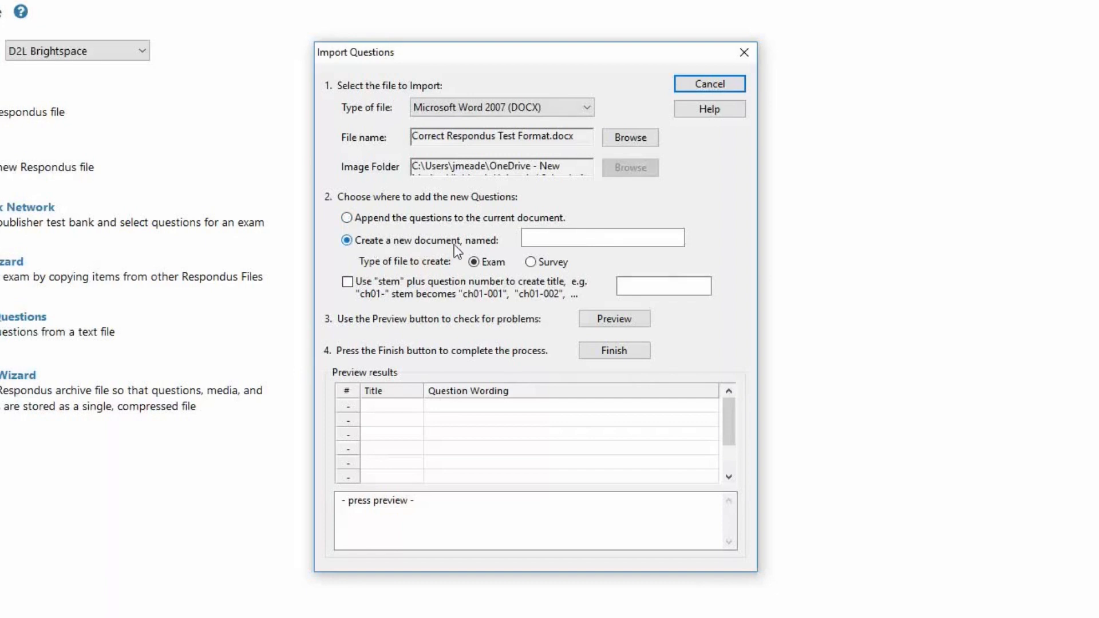
left_click(541, 240)
type("Spring 19 110 Final")
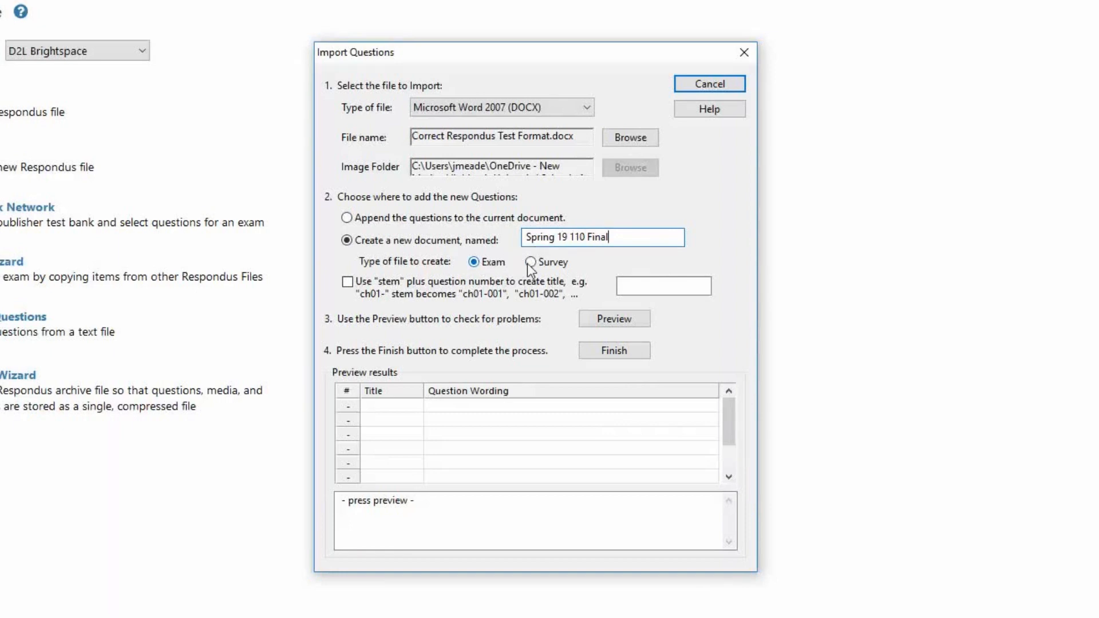
left_click(472, 262)
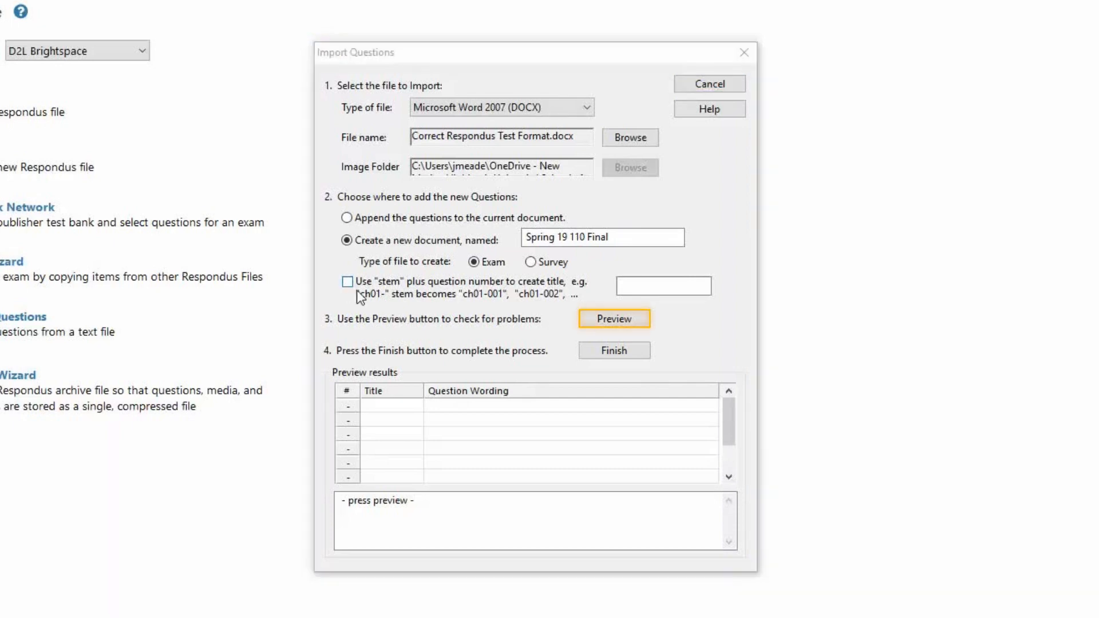
Preview the imported questions for problems and finish the import.
left_click(607, 318)
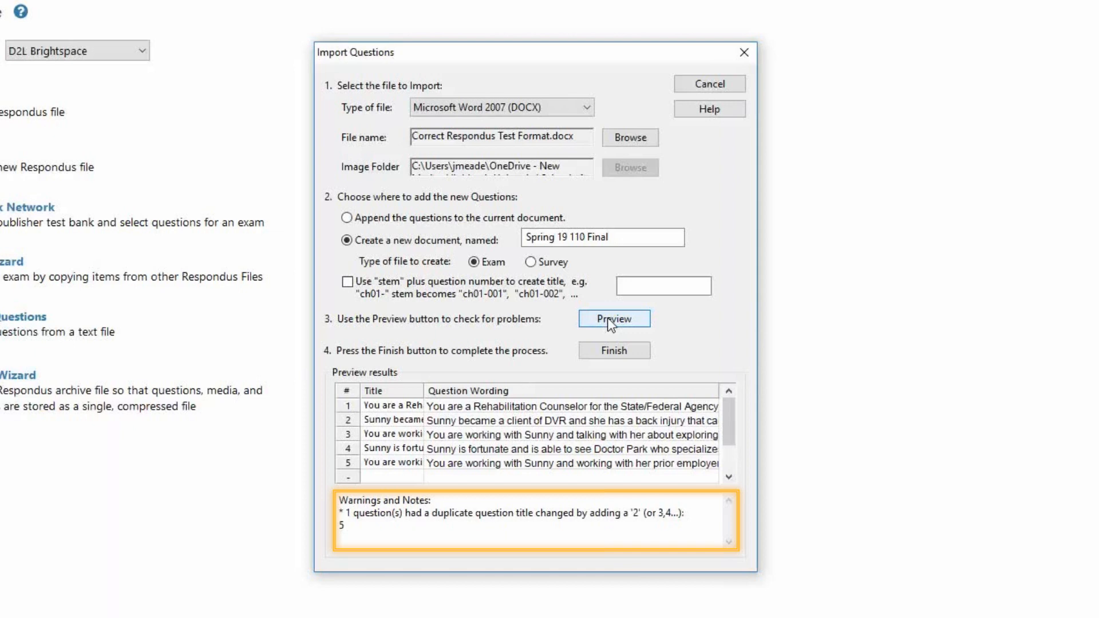
left_click(623, 353)
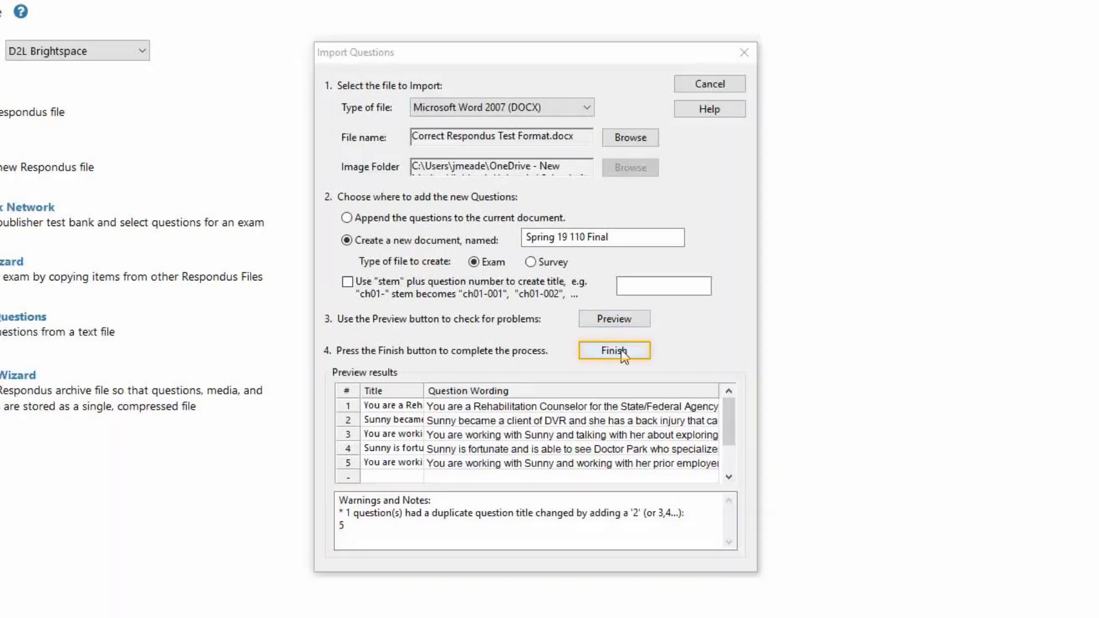
left_click(621, 349)
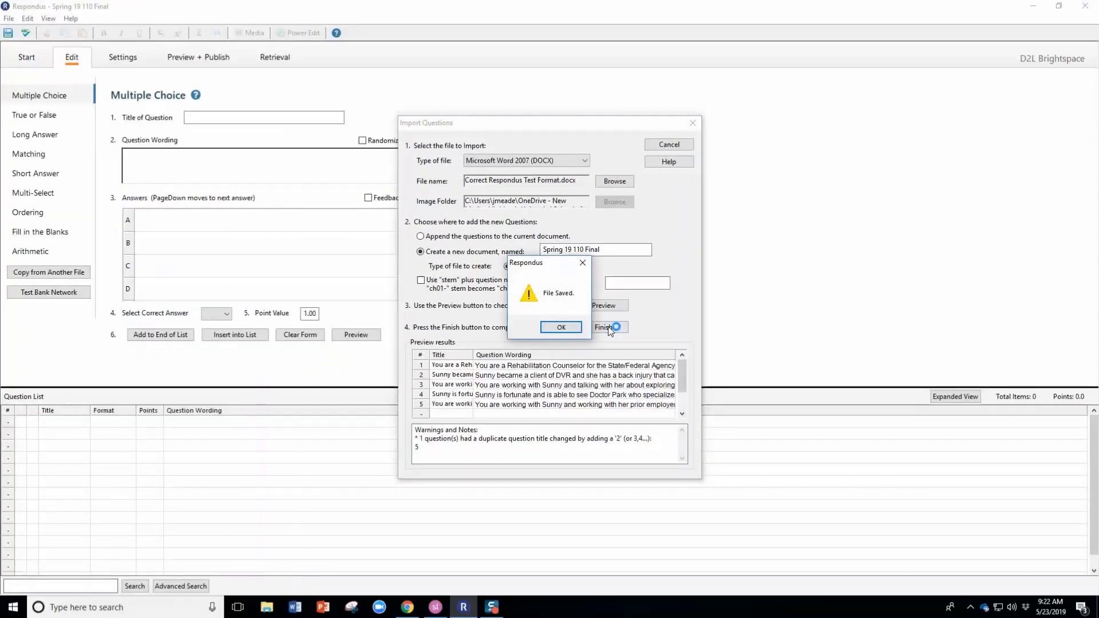
left_click(575, 327)
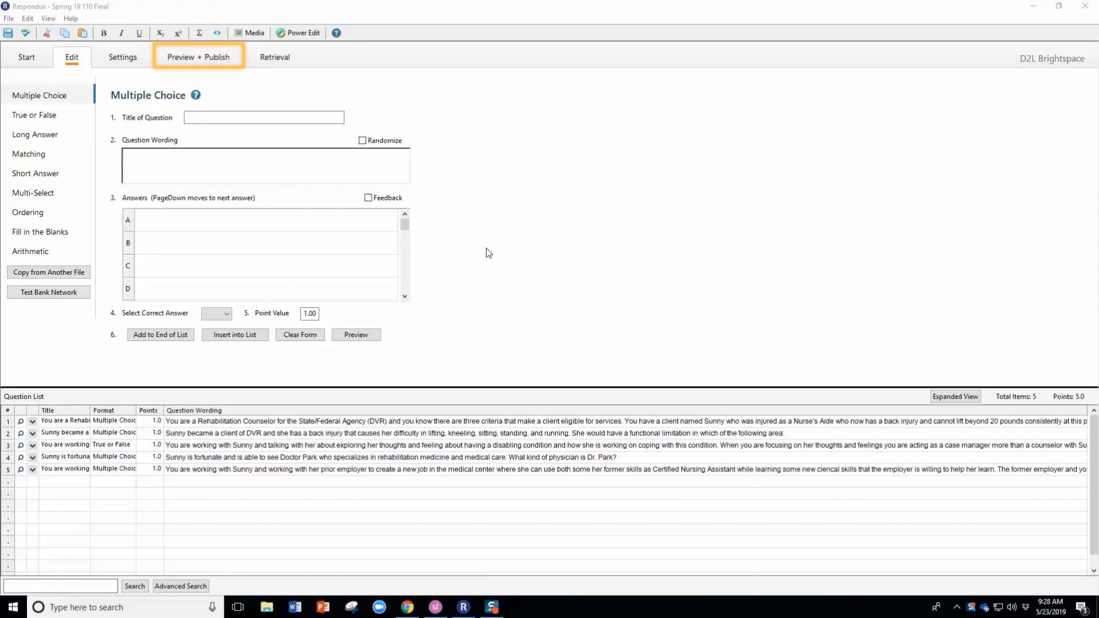
Preview the quiz file, stepping through all five questions, and close the preview.
left_click(193, 60)
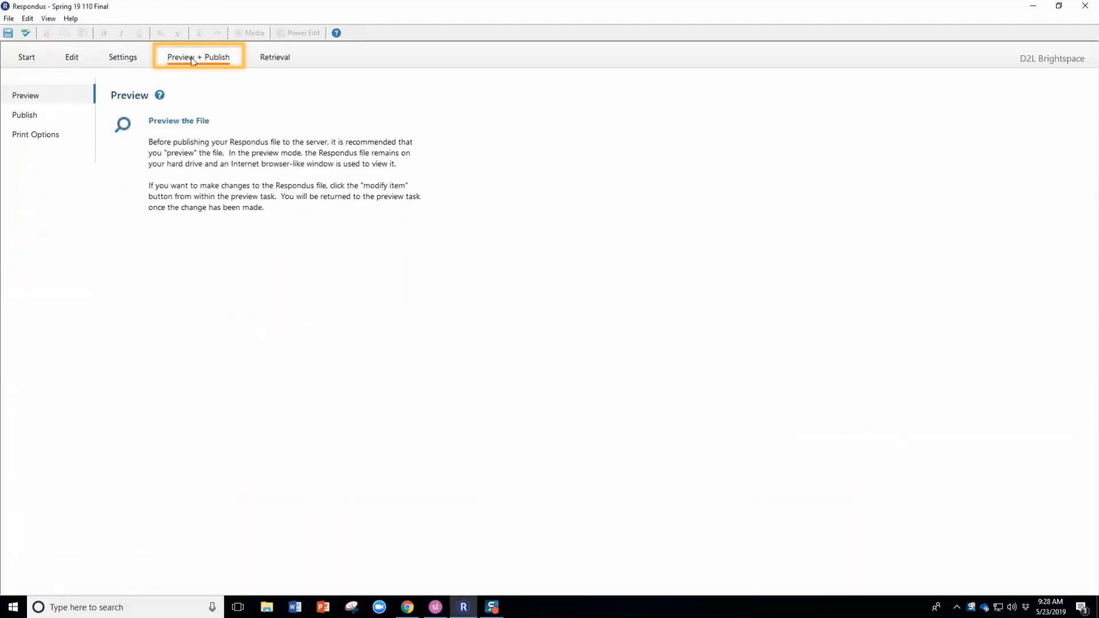
left_click(182, 133)
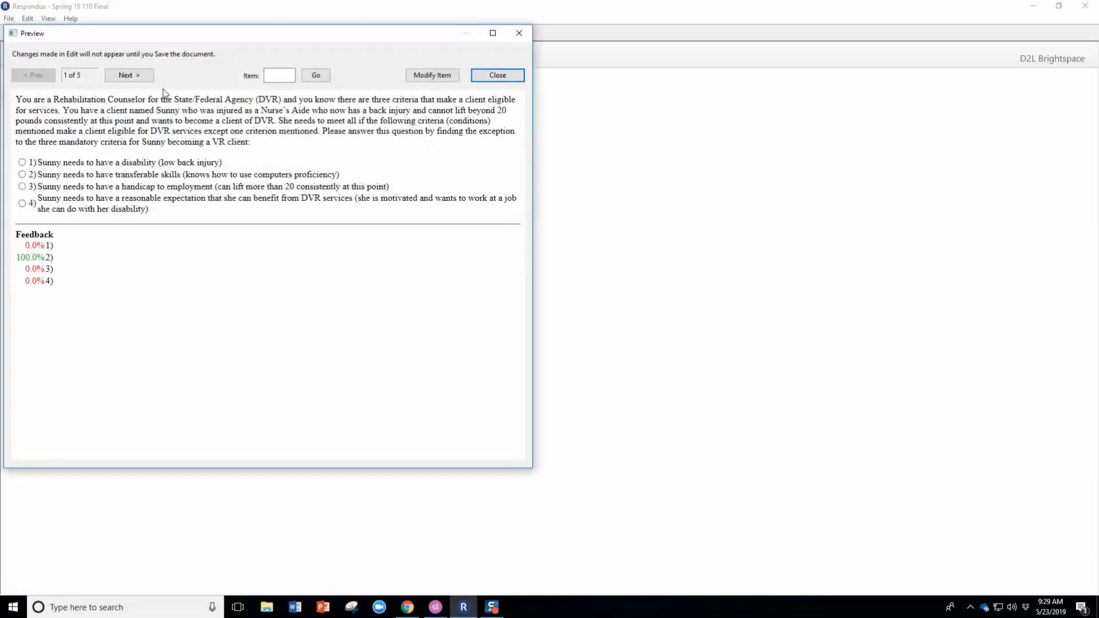
left_click(148, 76)
left_click(148, 75)
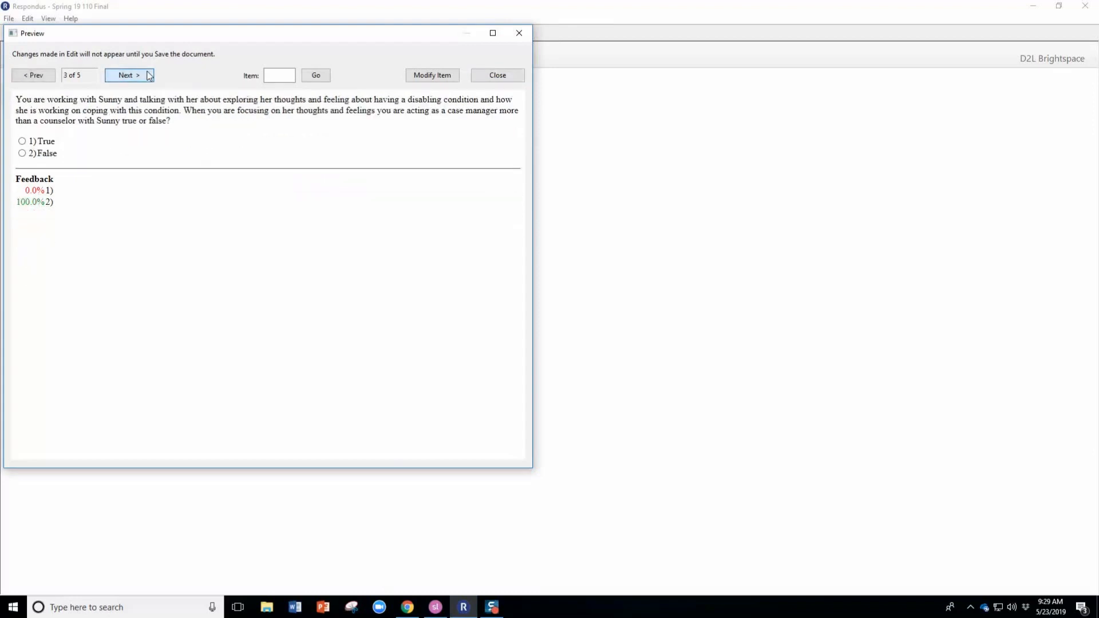
left_click(148, 76)
left_click(148, 76)
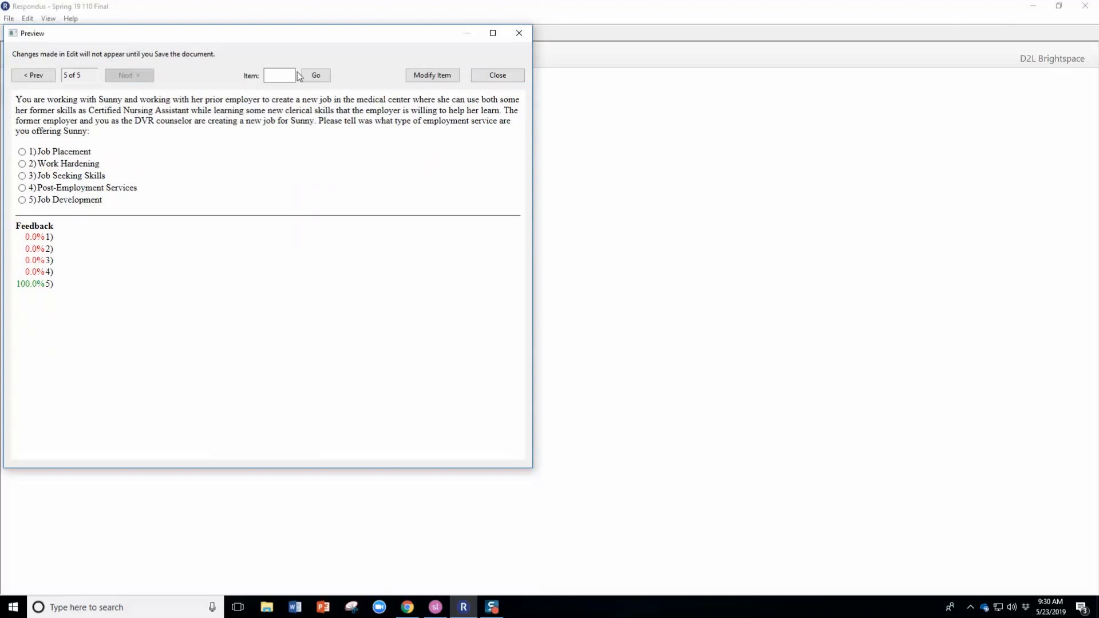
left_click(499, 76)
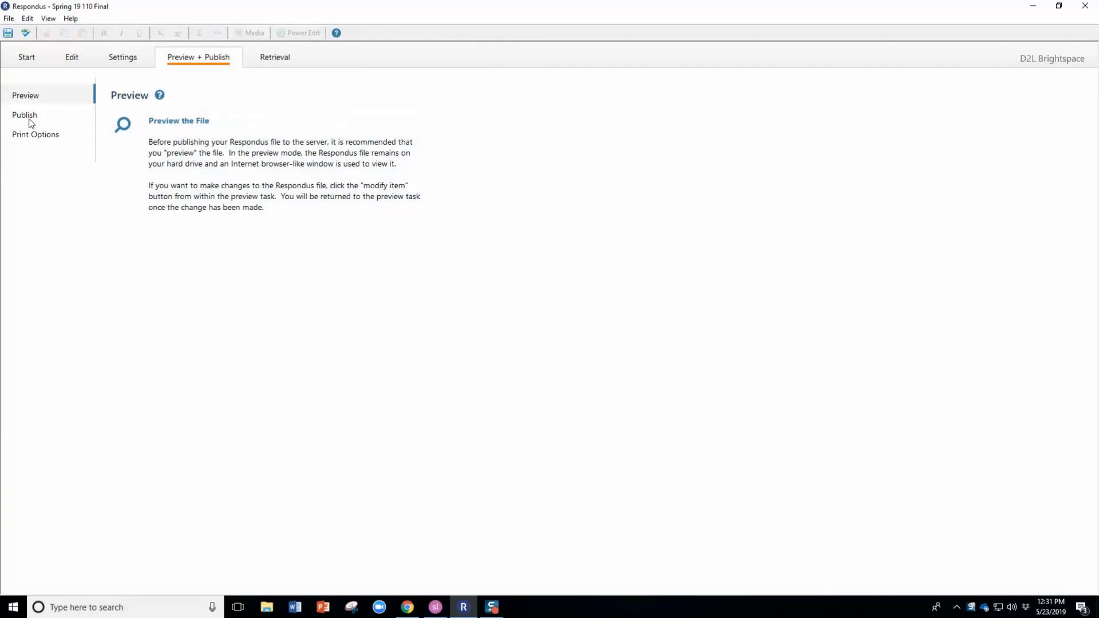
Open the Publish Wizard and choose to add a new Brightspace server with manually entered settings.
left_click(25, 116)
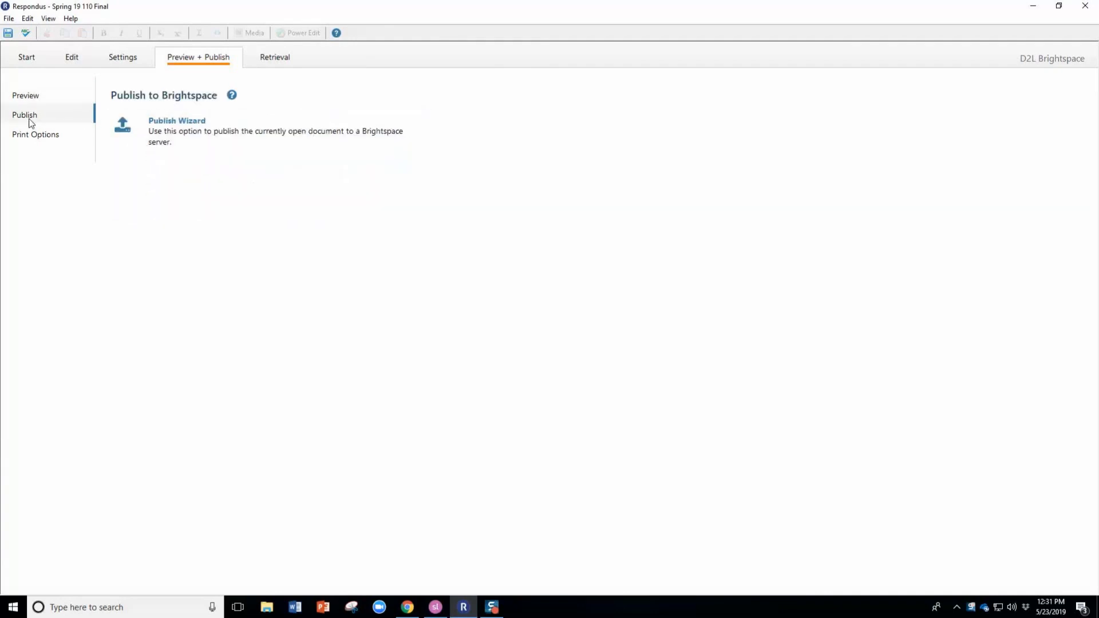
left_click(200, 129)
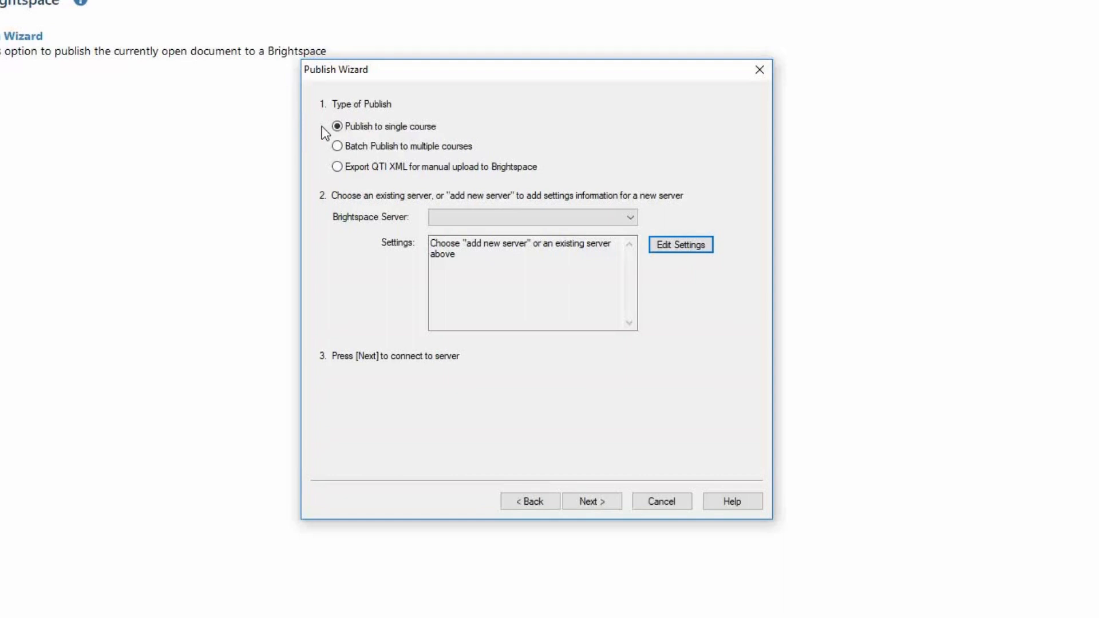
left_click(468, 221)
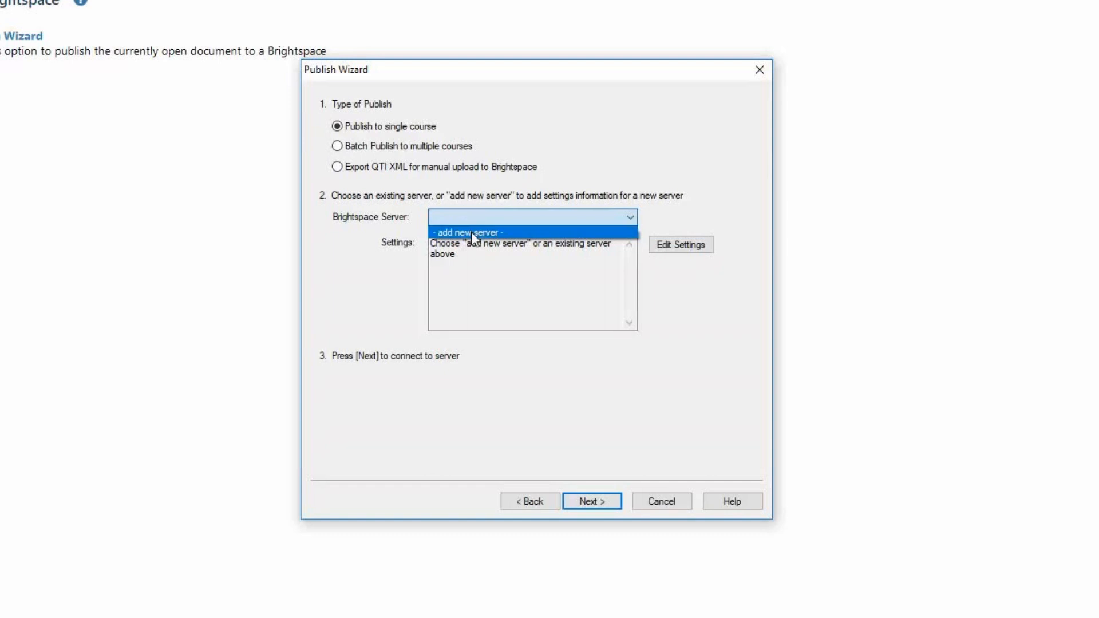
left_click(471, 231)
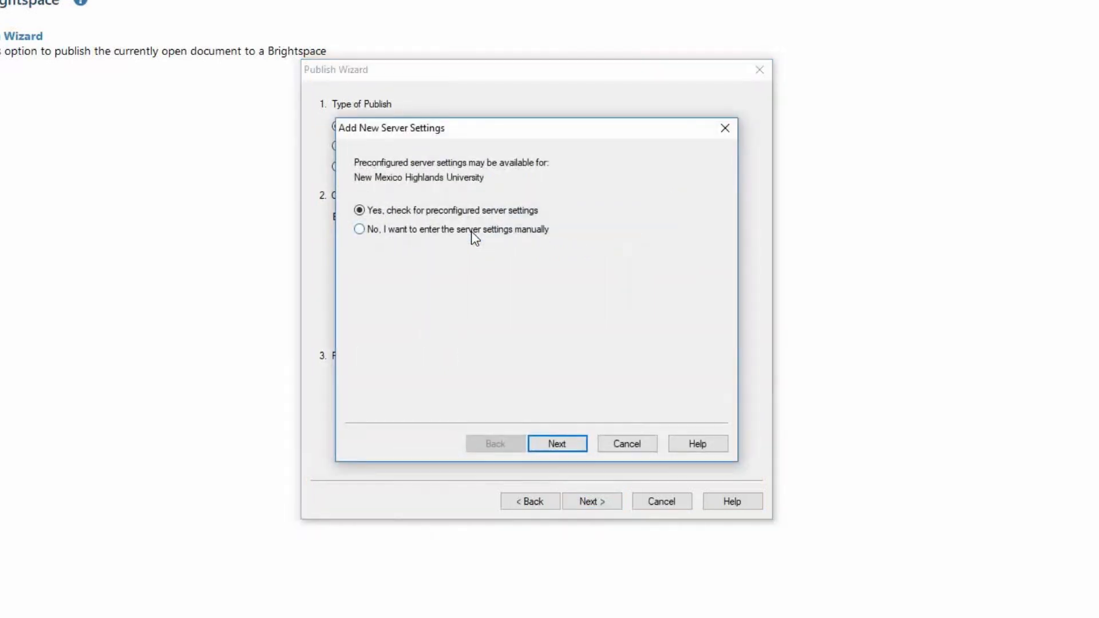
left_click(360, 229)
left_click(553, 446)
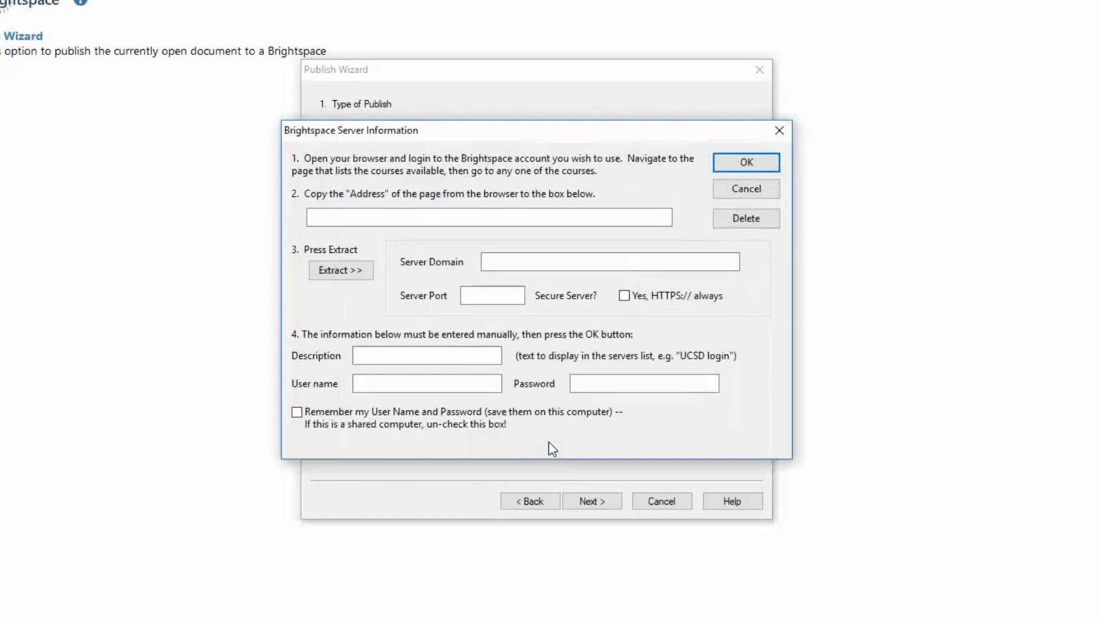
Copy the Brightspace homepage address from the browser into the address field and extract the server settings.
left_click(389, 219)
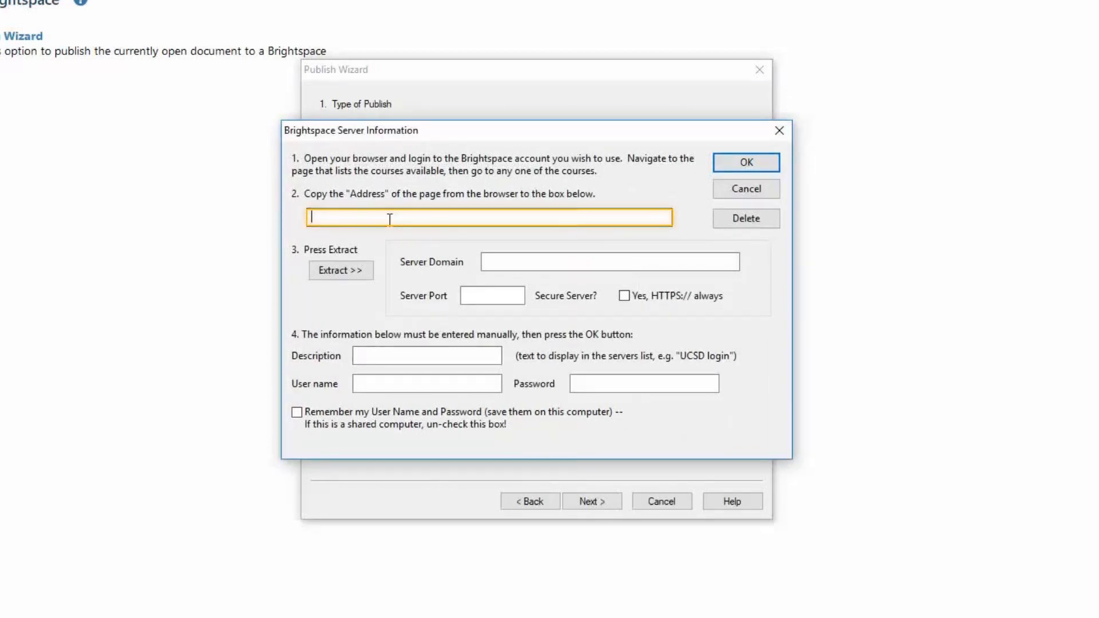
type("https://nmhu.desire2learn.com/d2l/home")
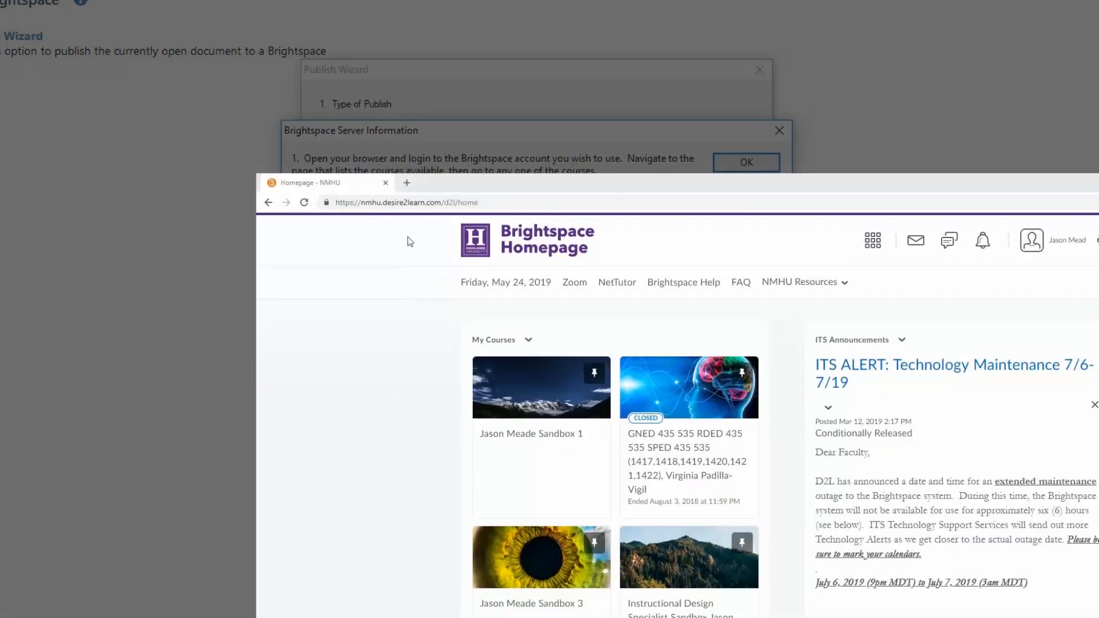
left_click(407, 203)
key("ctrl+c")
right_click(407, 202)
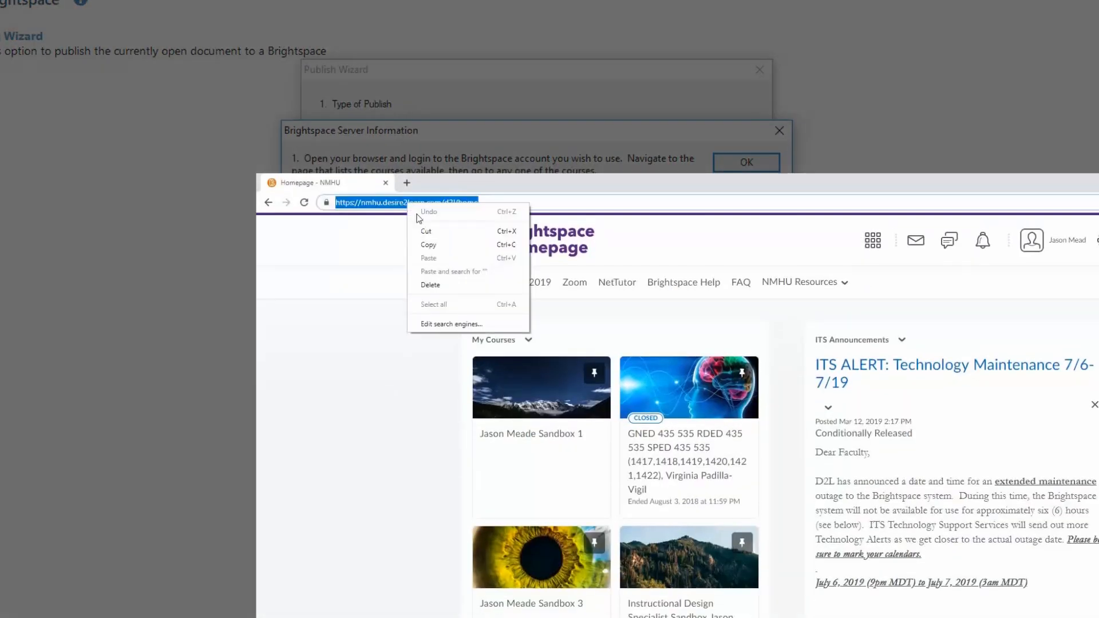
left_click(441, 249)
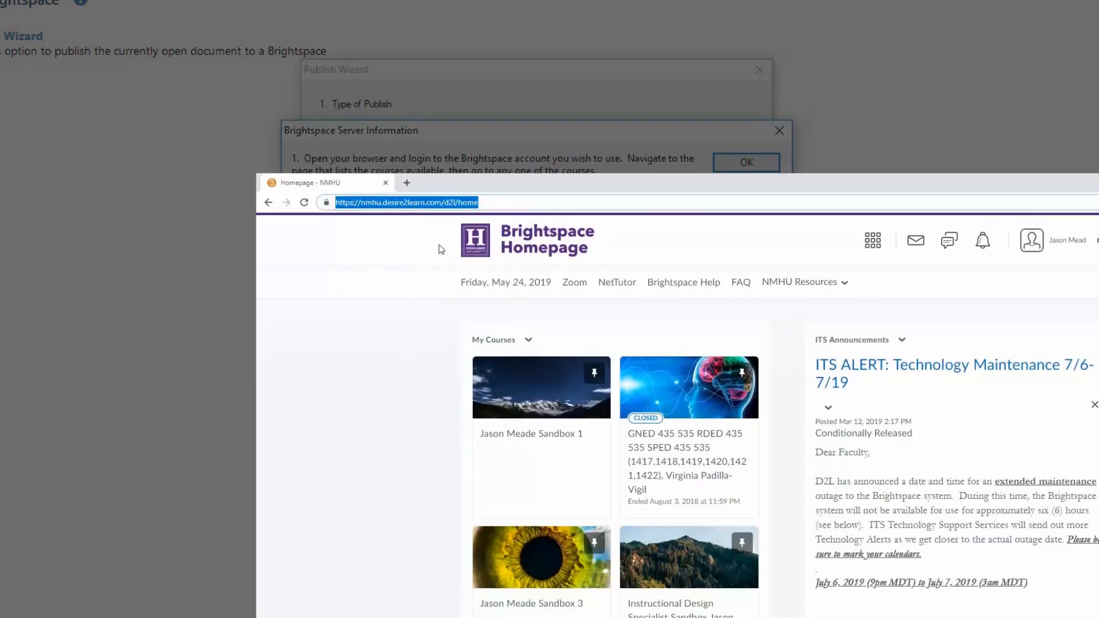
key("ctrl+v")
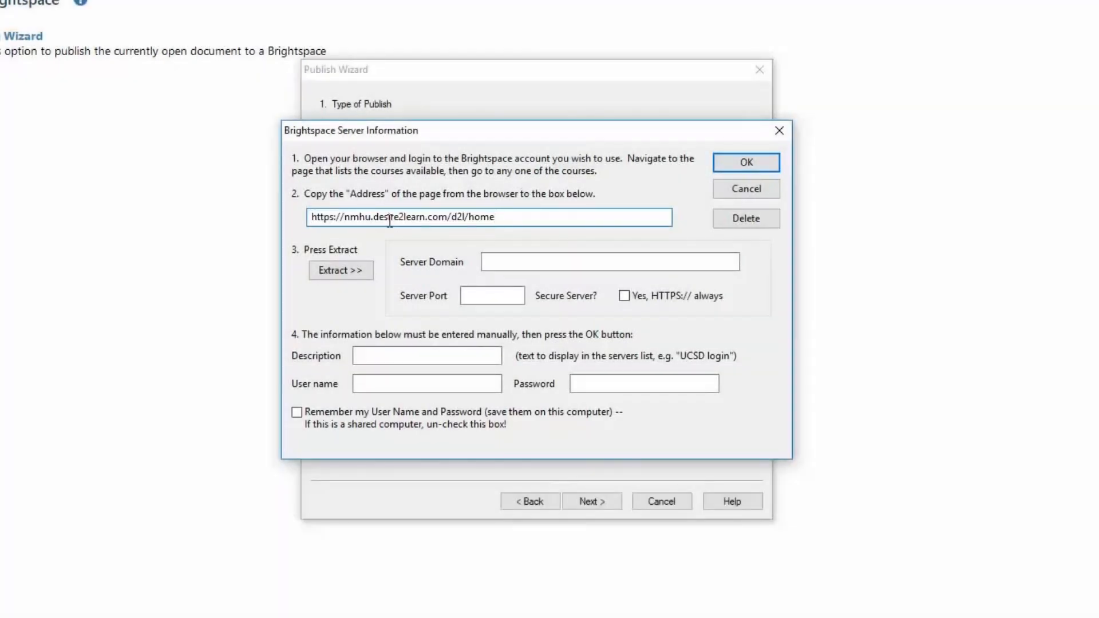
left_click(352, 272)
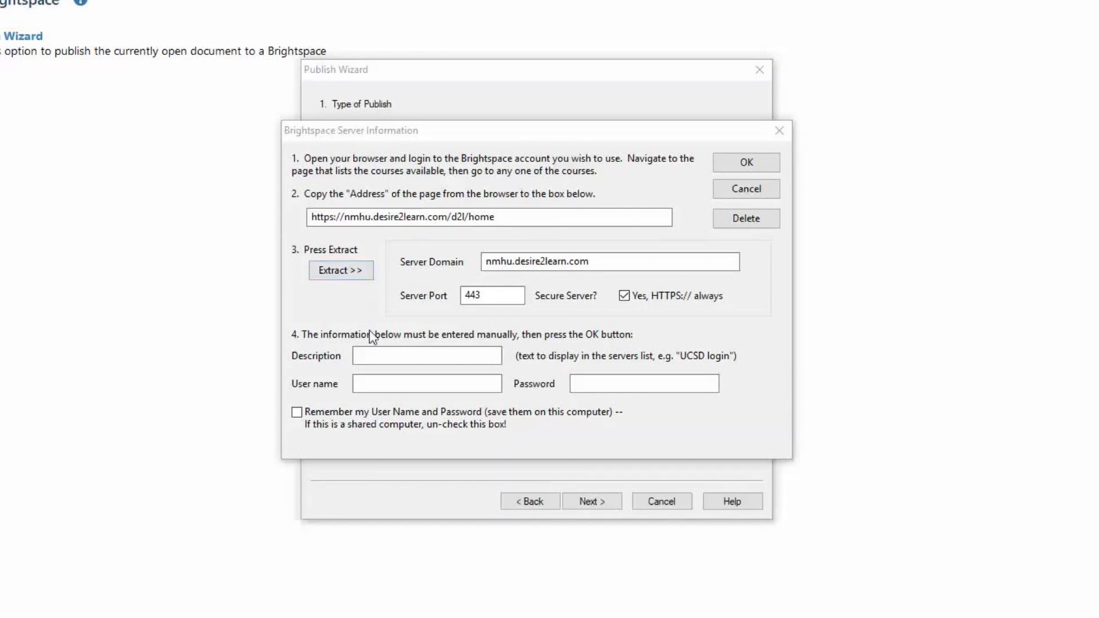
Enter a server description and the account user name.
left_click(369, 355)
left_click(379, 354)
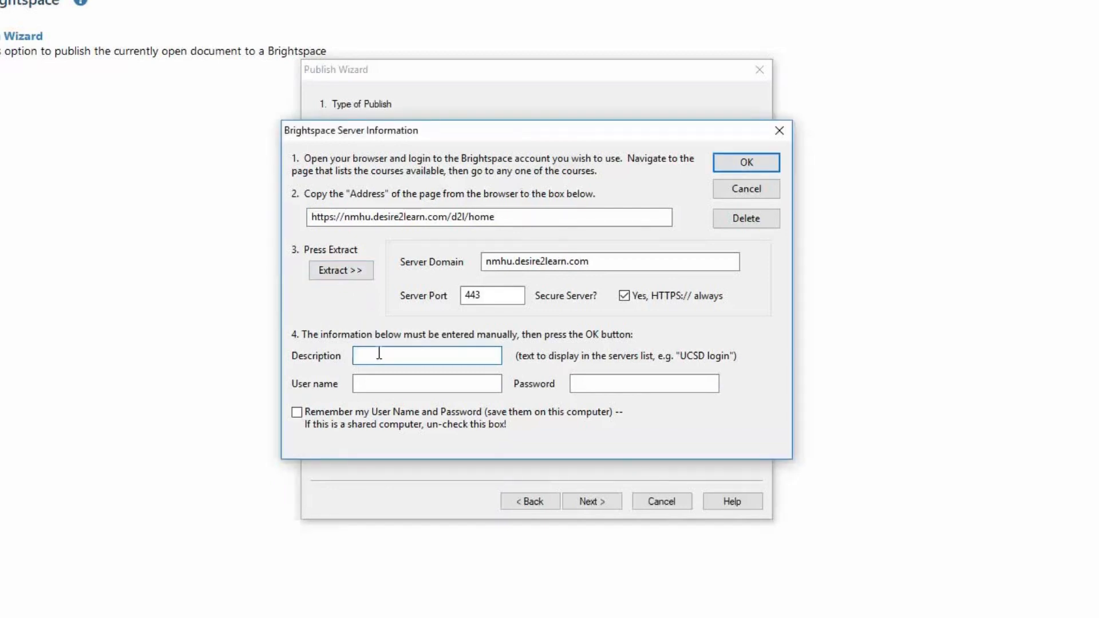
type("Jason Meade Brightspace")
left_click(386, 383)
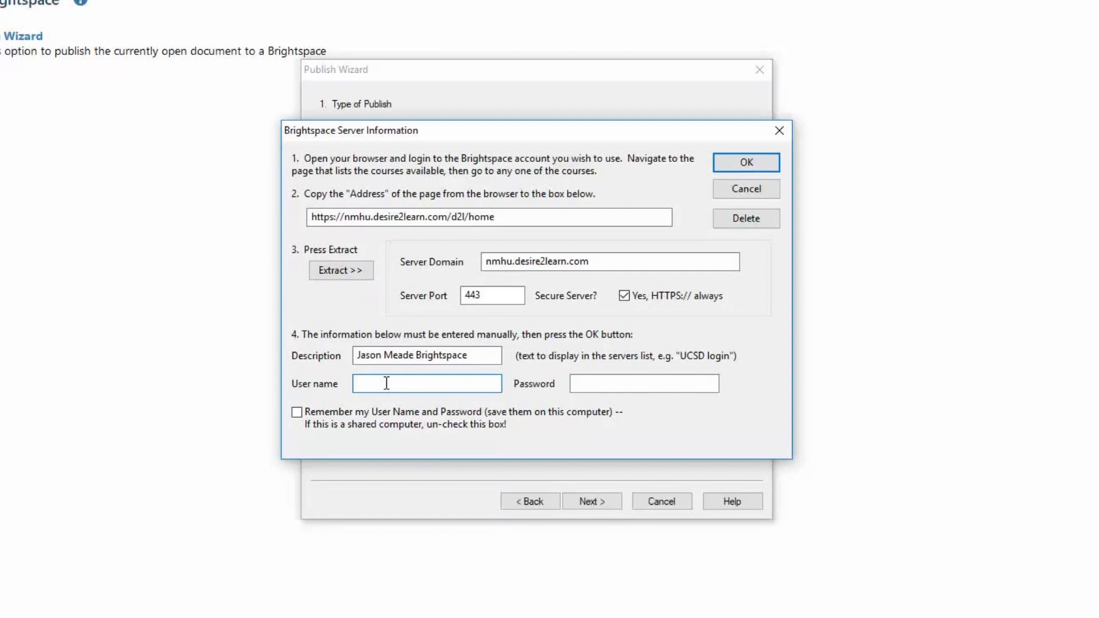
type("jasonm")
Type the account password, enable remembering the credentials, and confirm the server settings.
left_click(578, 386)
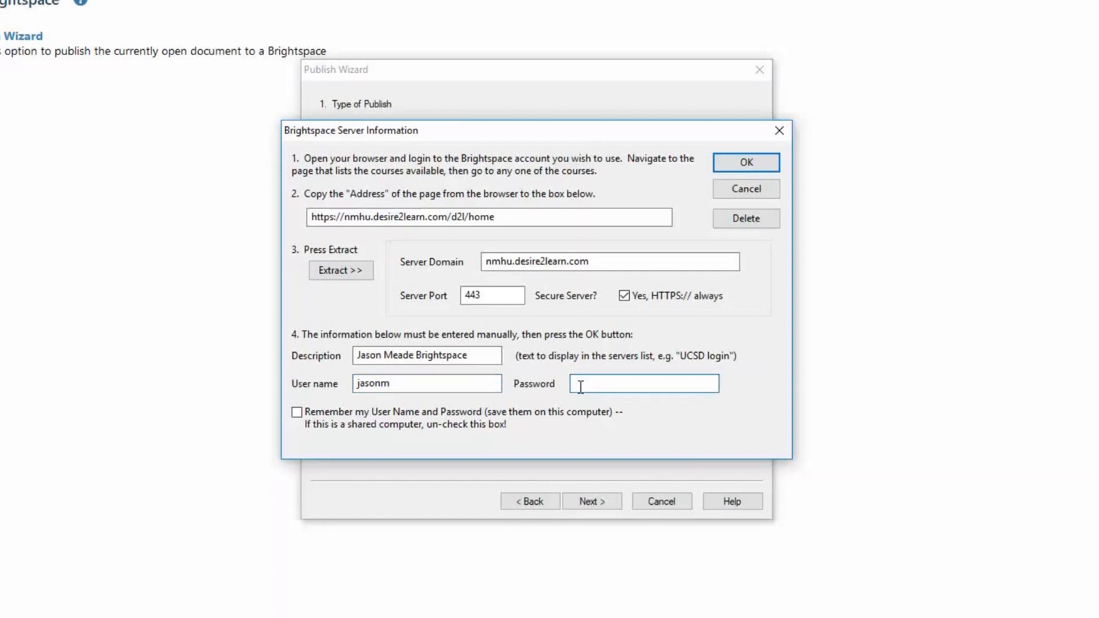
type("•••••••••")
left_click(297, 412)
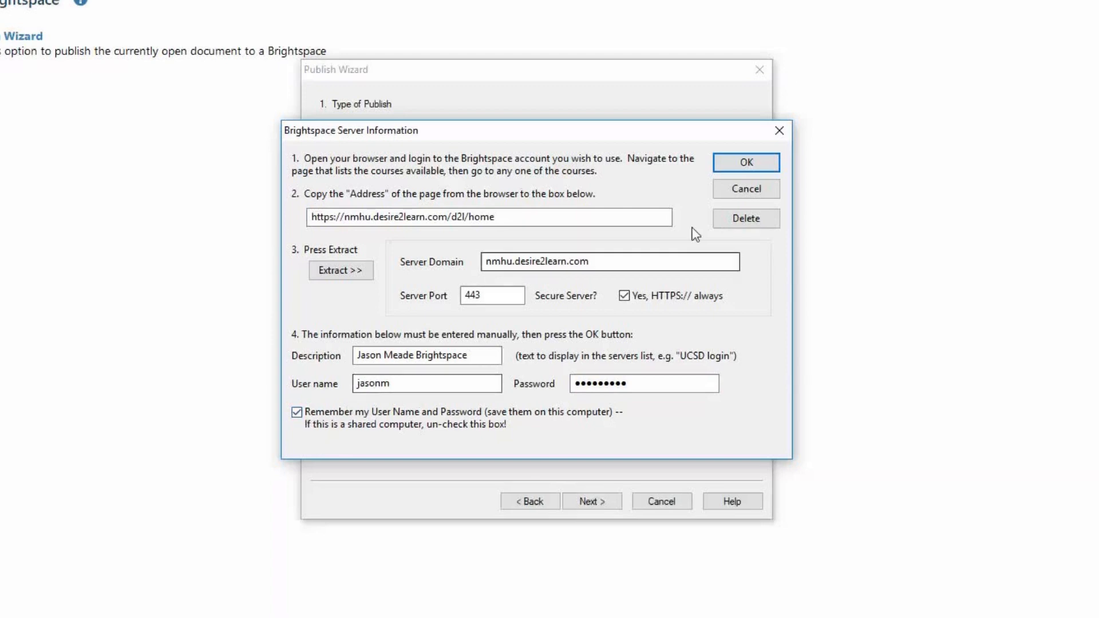
left_click(746, 164)
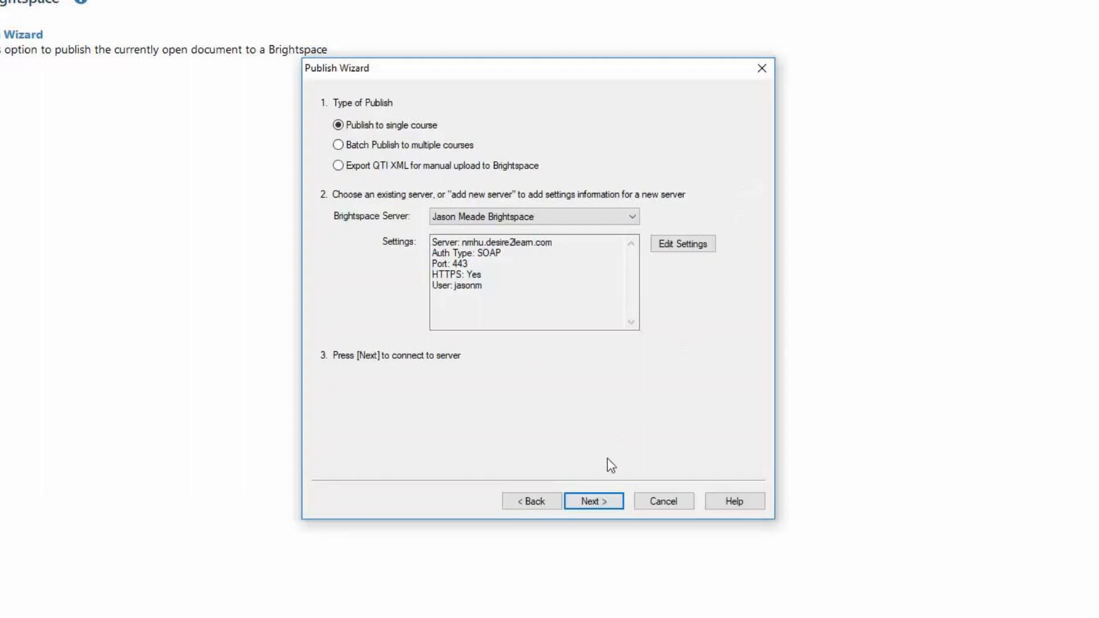
Connect to the server and choose the user's own sandbox course as the course to publish to.
left_click(583, 501)
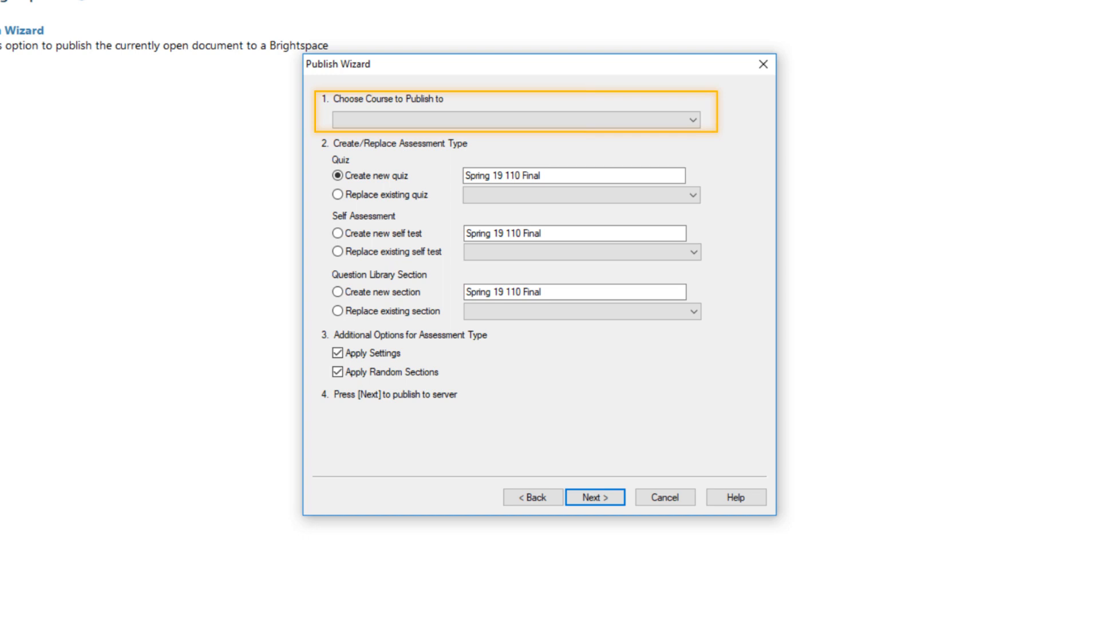
left_click(590, 498)
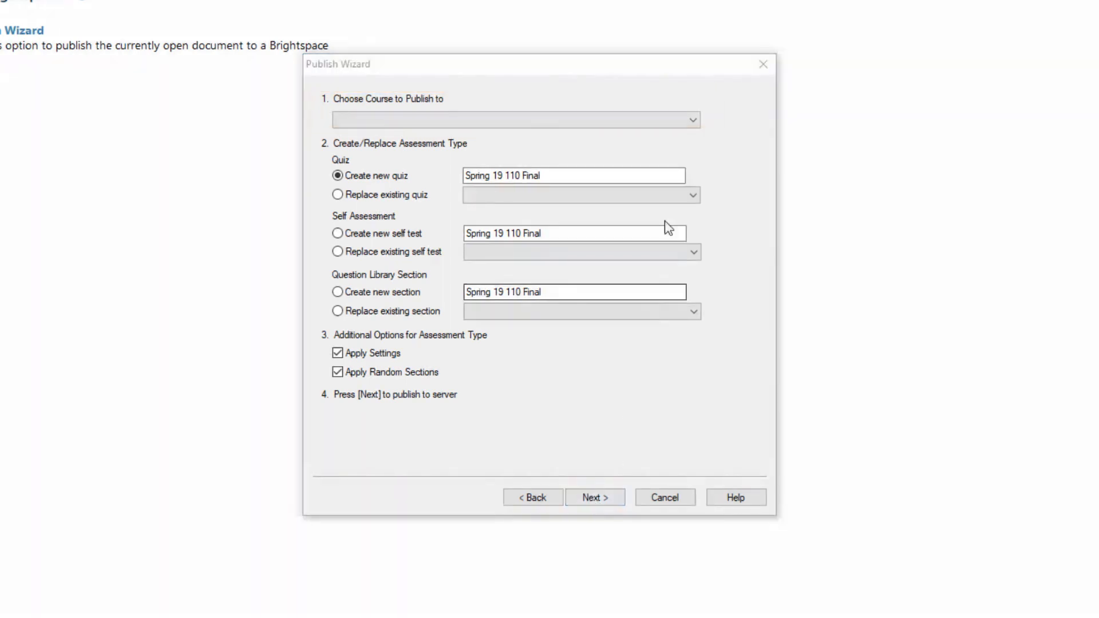
left_click(693, 120)
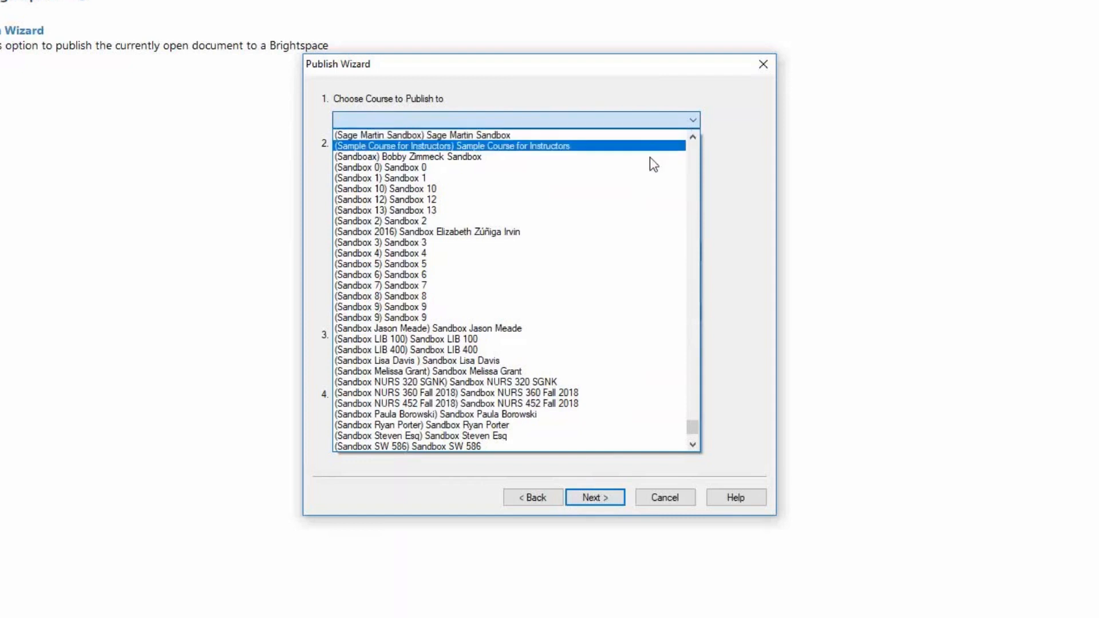
left_click(511, 329)
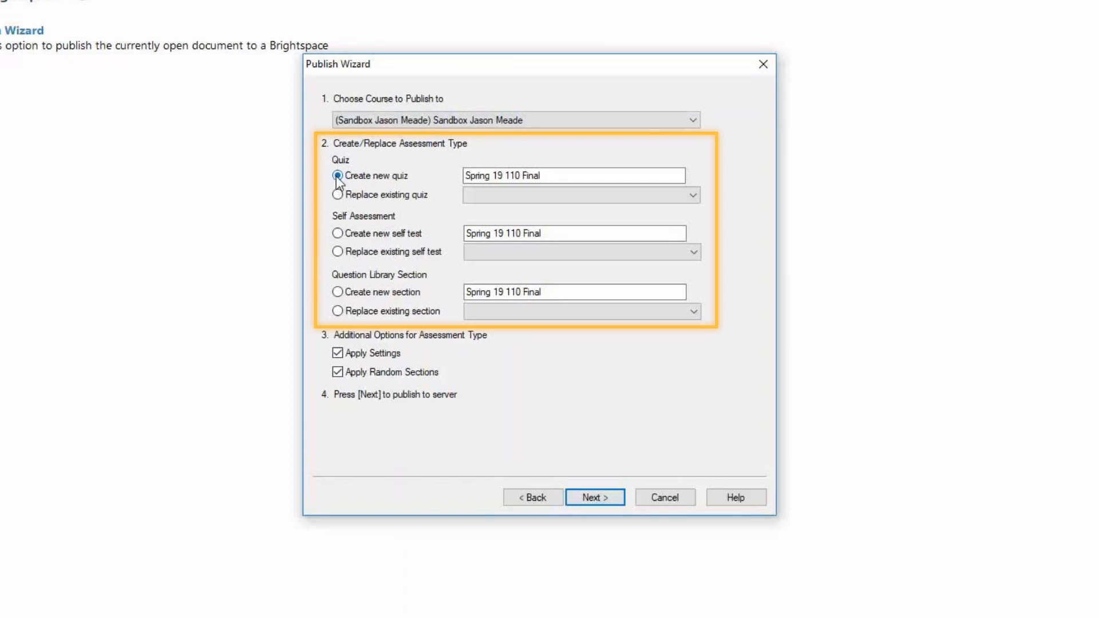
Publish the exam as a new quiz named Spring 19 110 Final and finish the Publish Wizard.
left_click(467, 175)
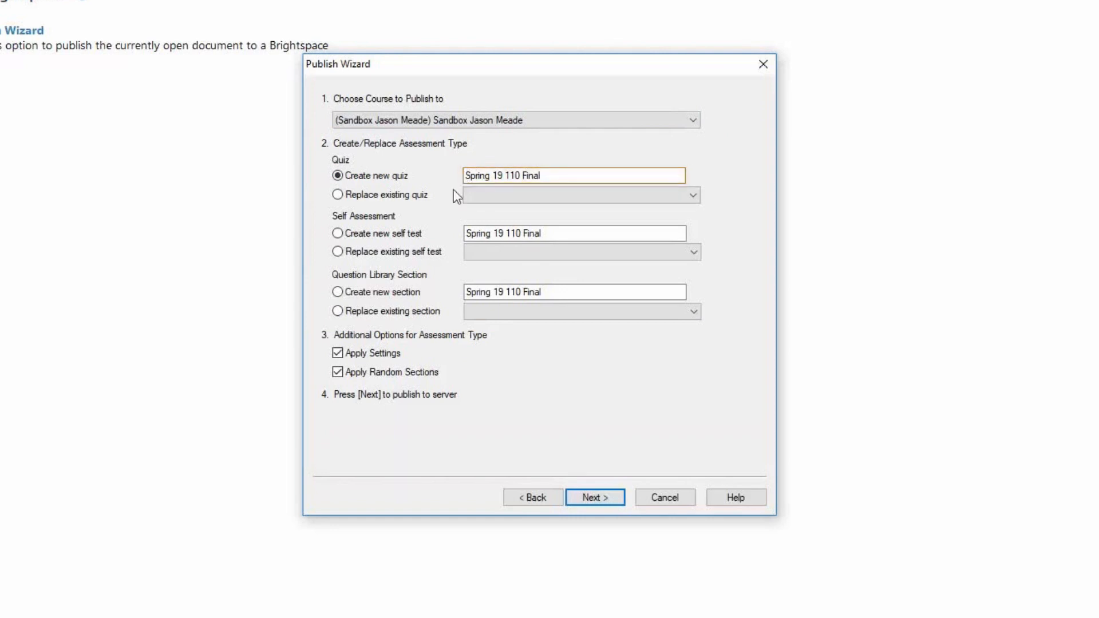
left_click(597, 498)
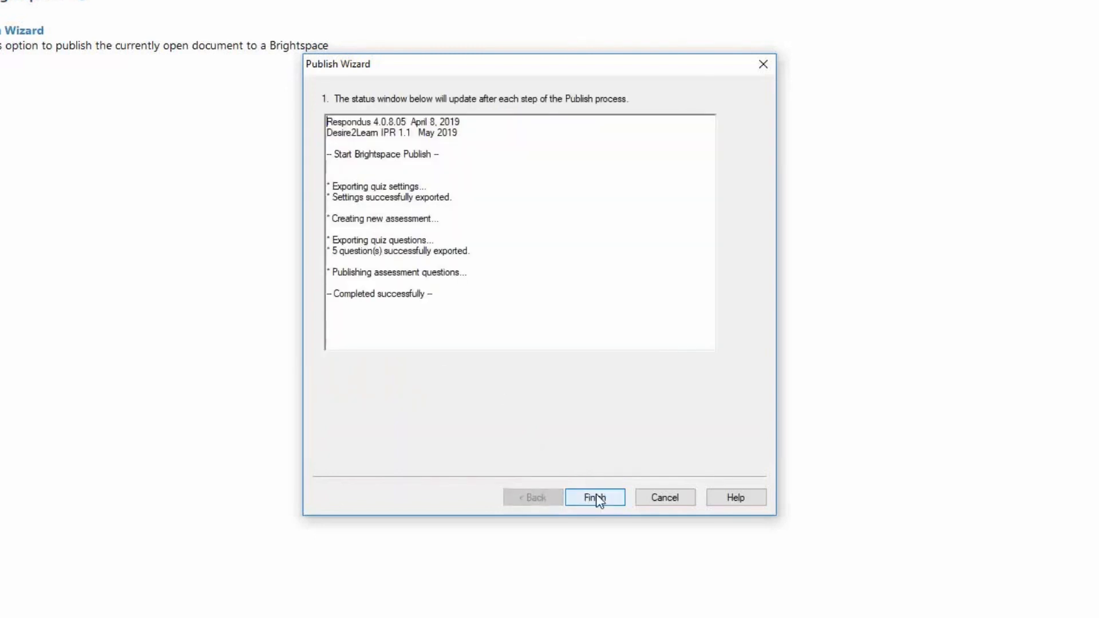
left_click(595, 498)
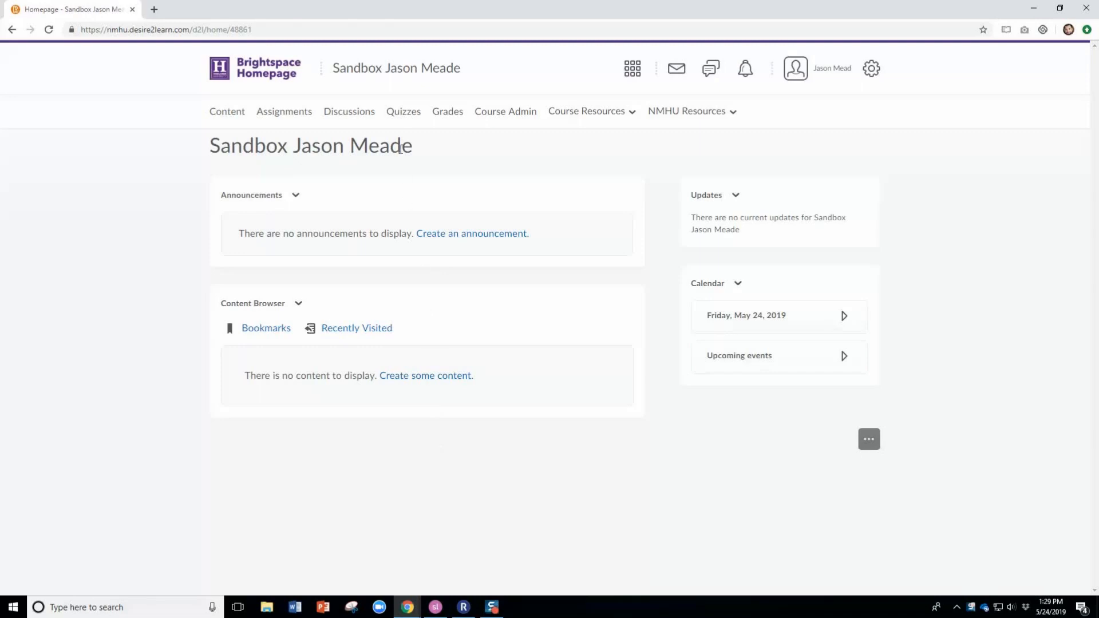
Open the course's quizzes, preview and start the Spring 19 110 Final quiz, and exit the preview.
left_click(397, 112)
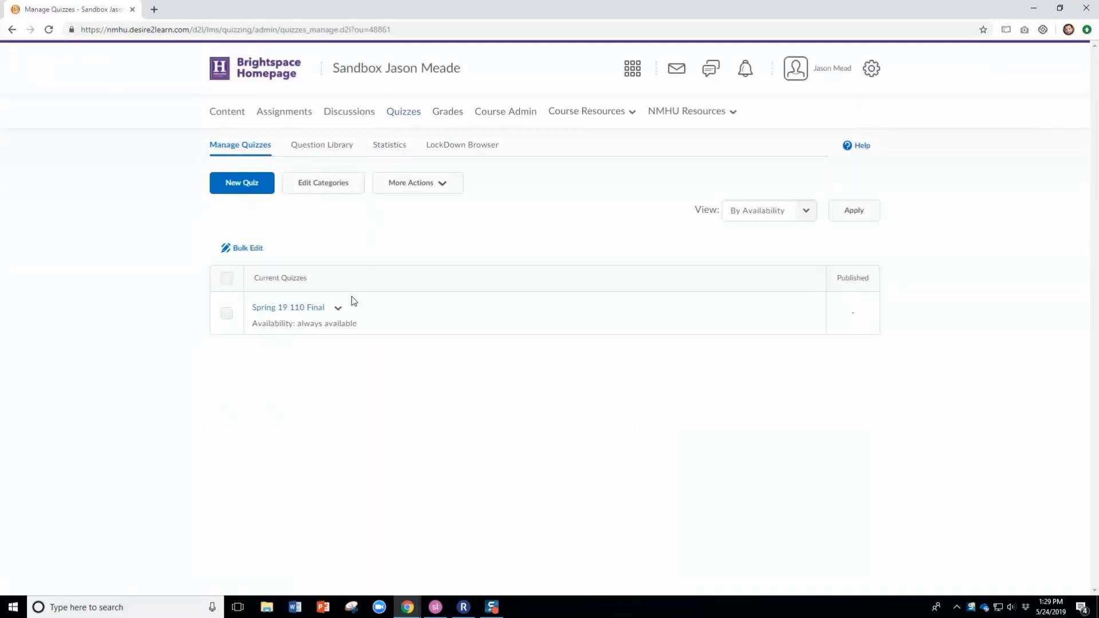
left_click(338, 308)
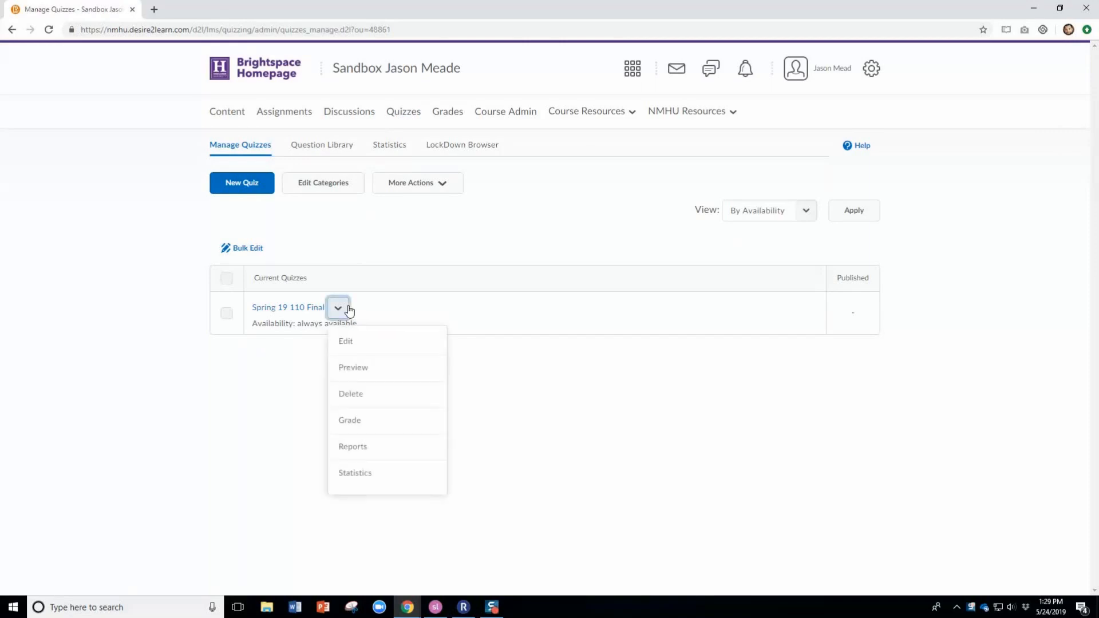
left_click(353, 370)
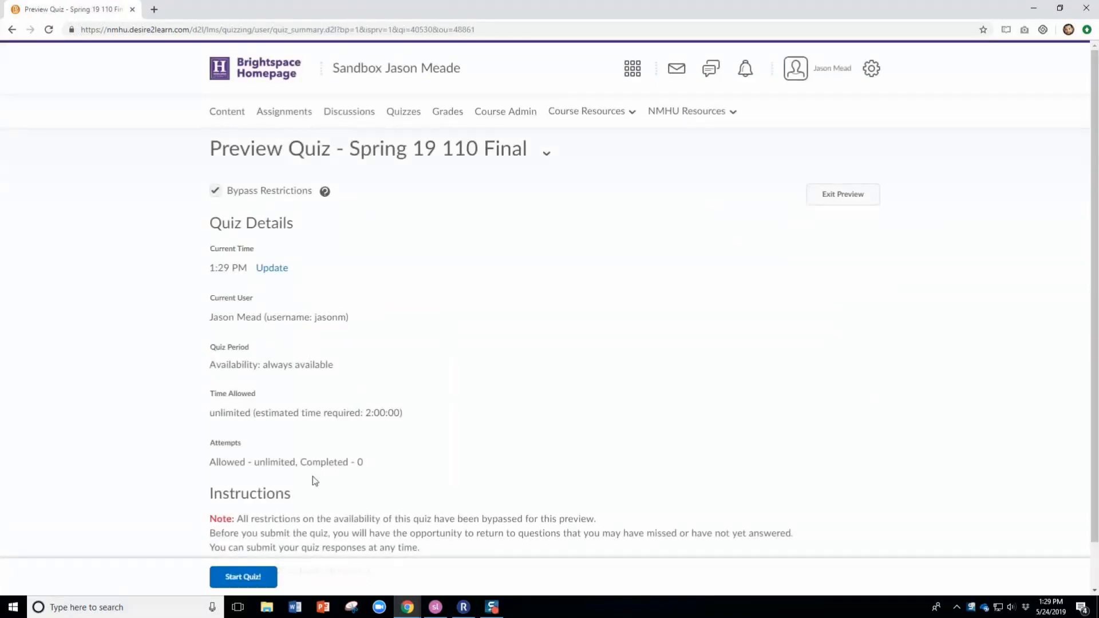
left_click(255, 577)
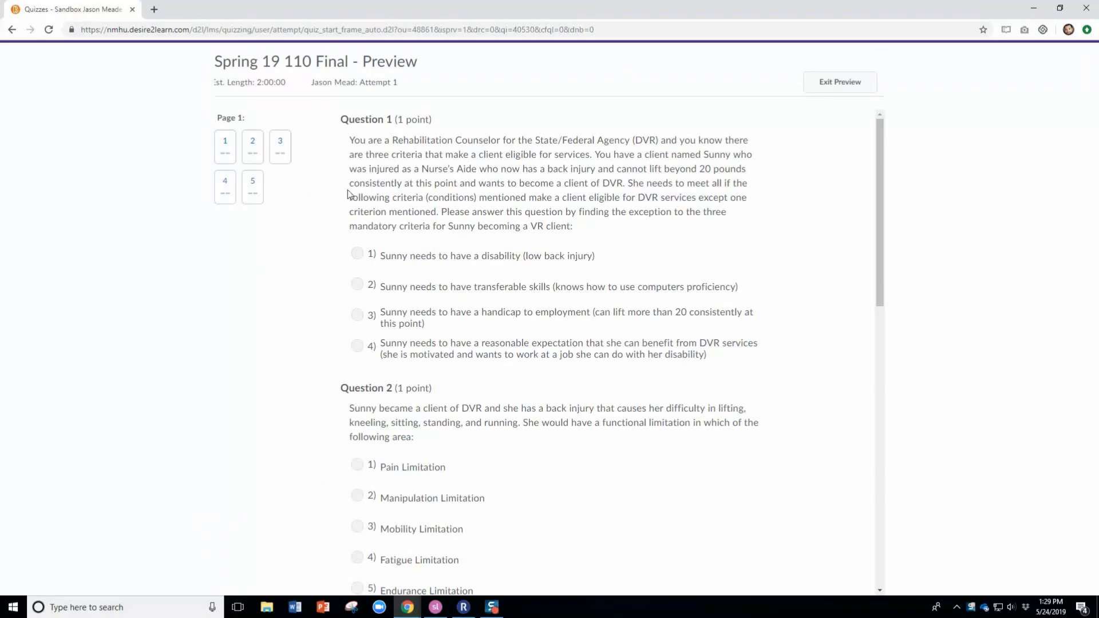
left_click(840, 89)
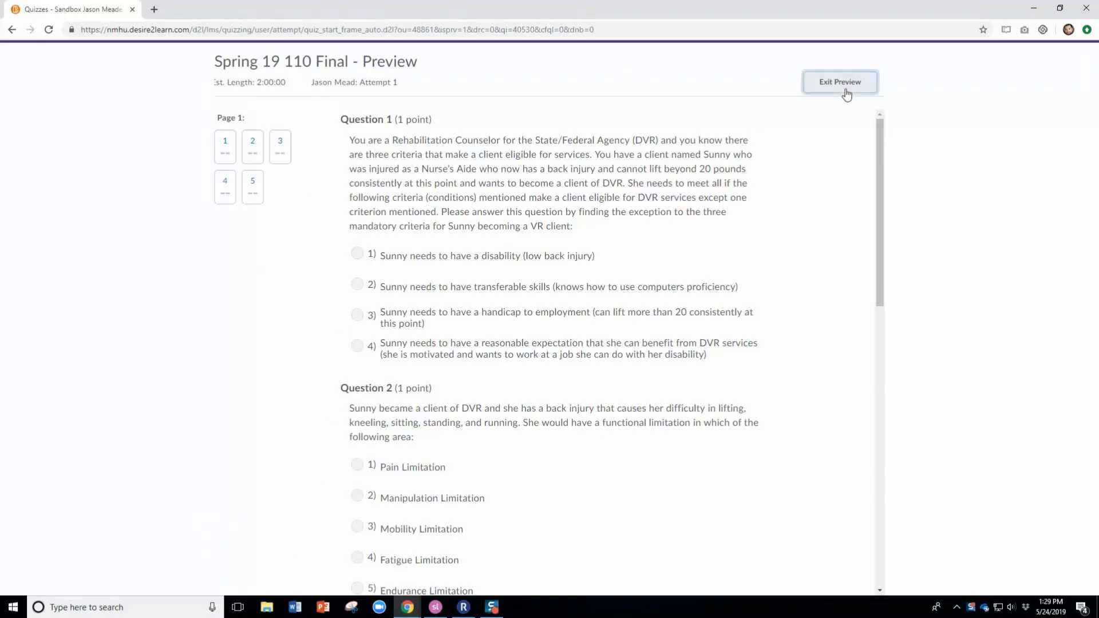